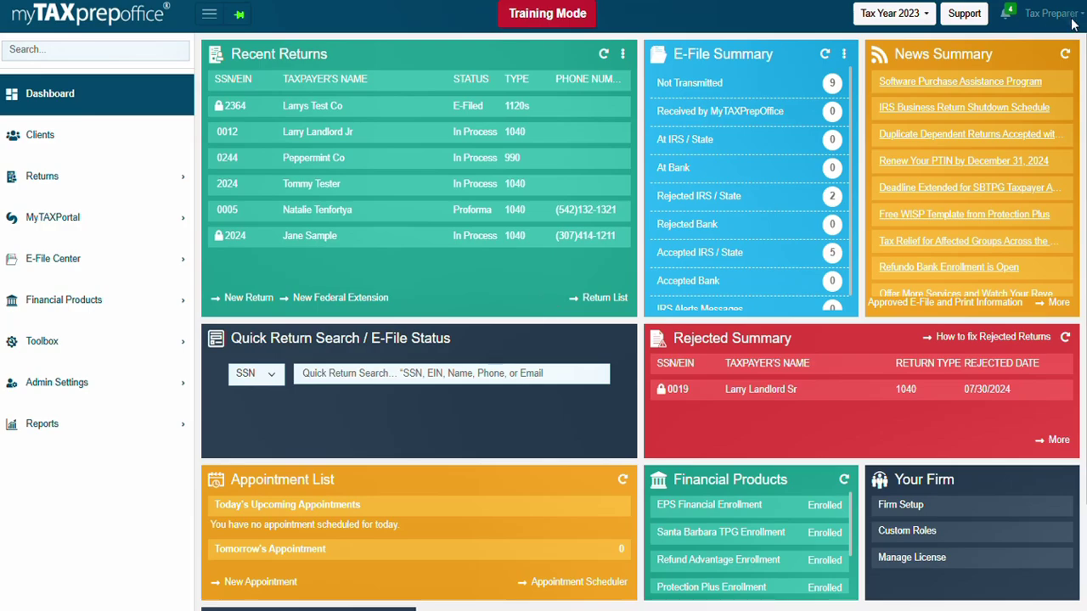
# Open the support Solution Center and check the available tax years, keeping Tax Year 2023 selected
pyautogui.click(962, 13)
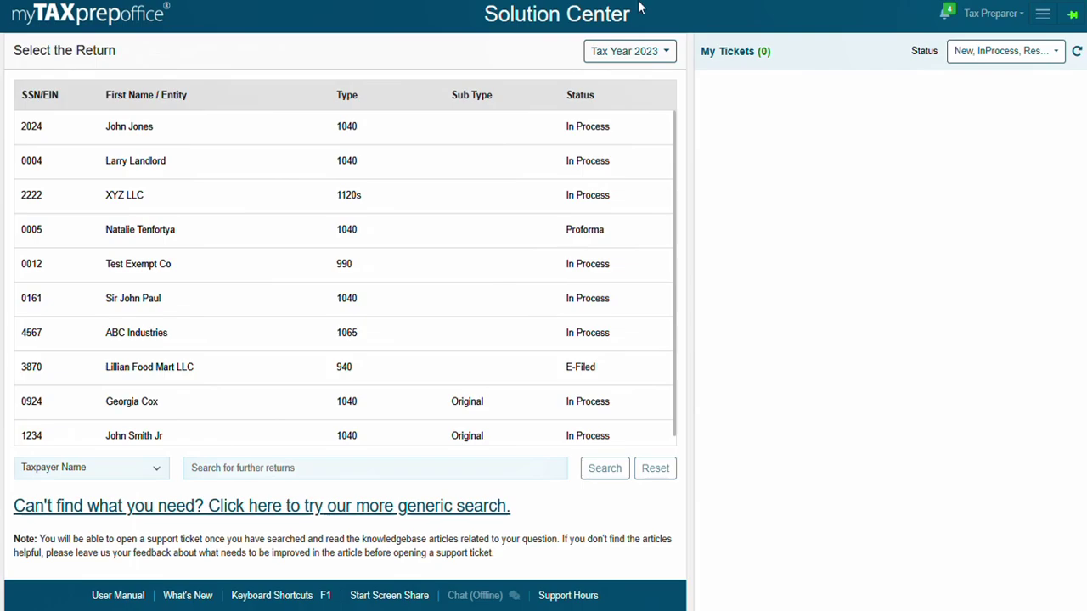
pyautogui.click(629, 52)
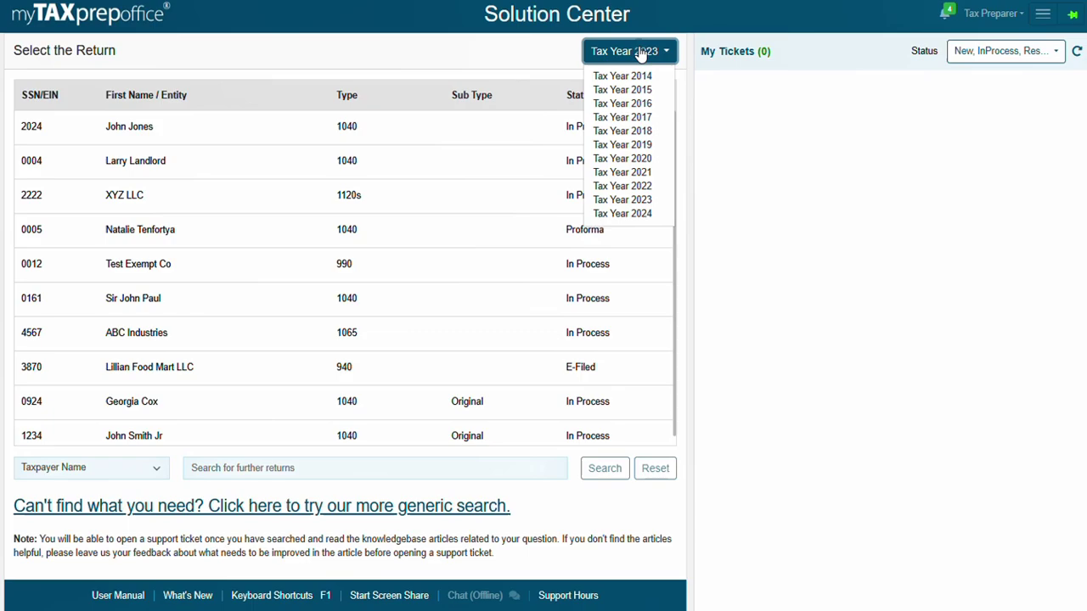
pyautogui.click(641, 53)
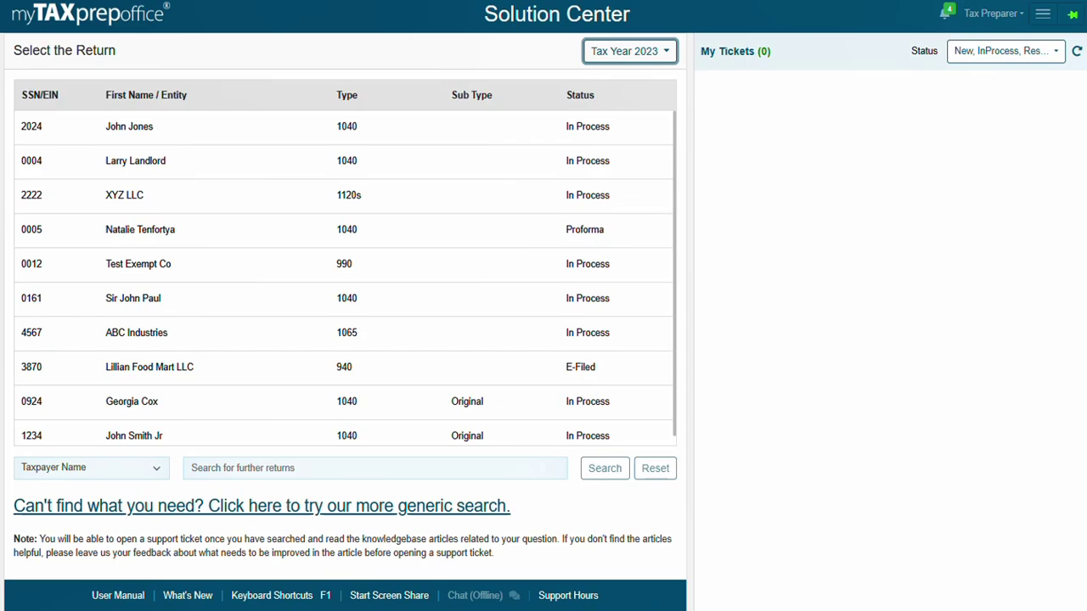
# Run a generic knowledge base search for "How do I amend a return?", not tied to any return
pyautogui.click(228, 507)
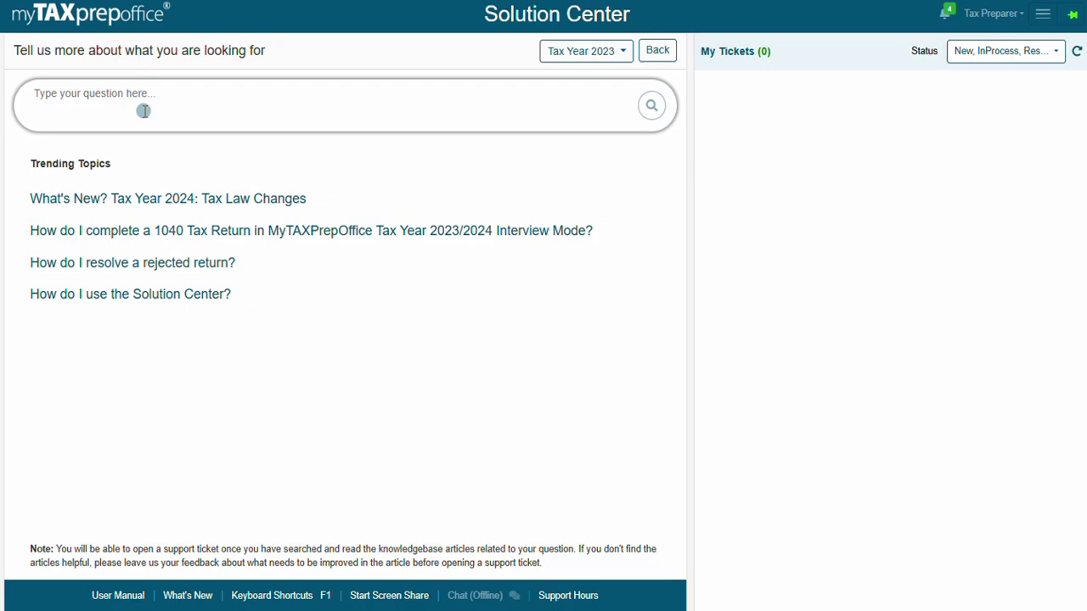
pyautogui.write('Howd')
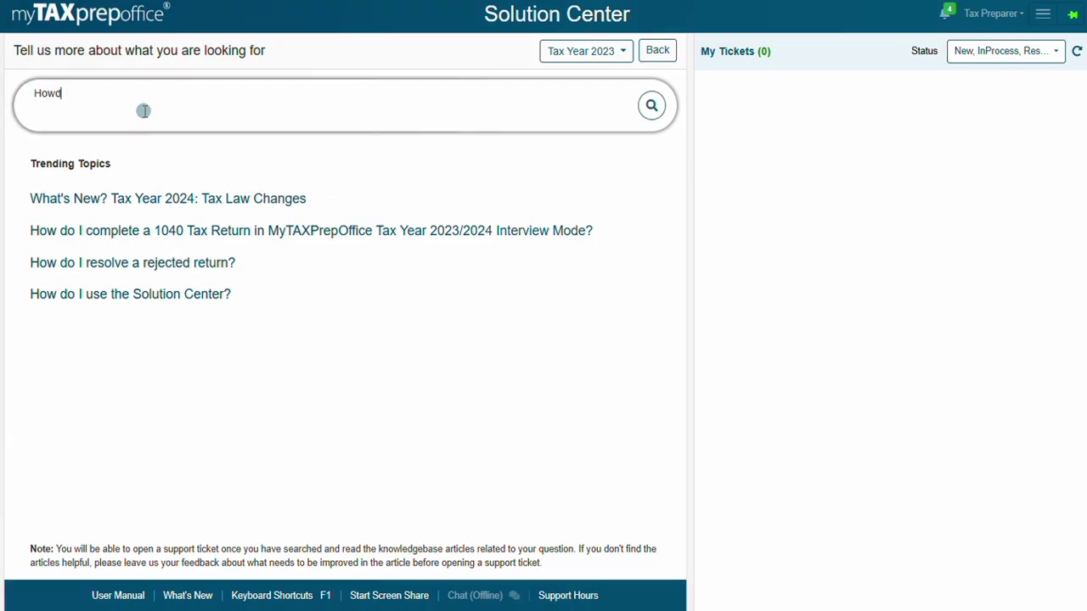
pyautogui.press('BackSpace')
pyautogui.write('do I amend a')
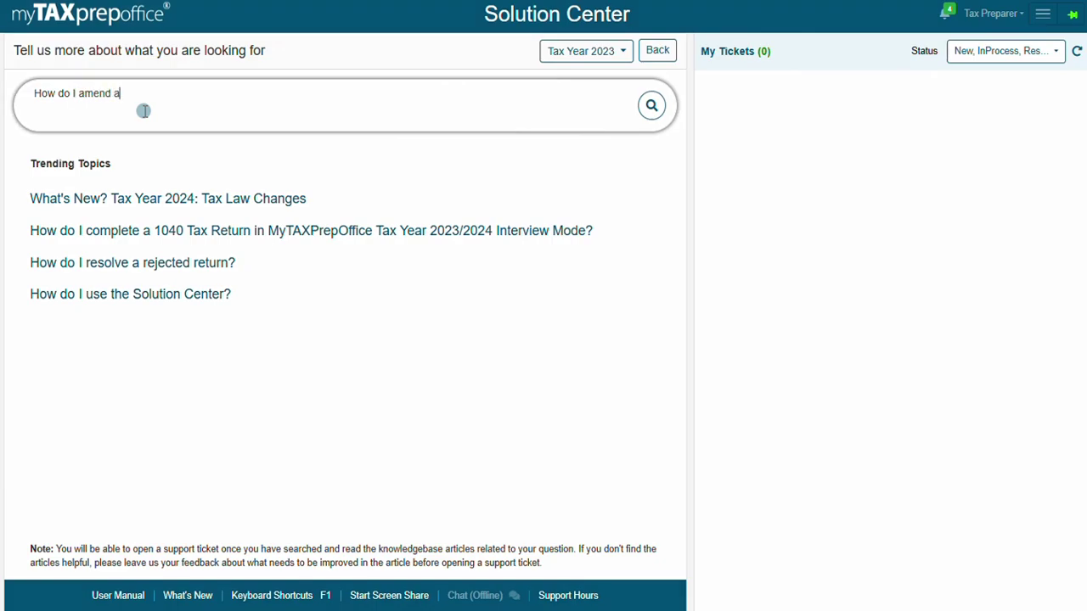
pyautogui.write(' return?')
pyautogui.click(651, 107)
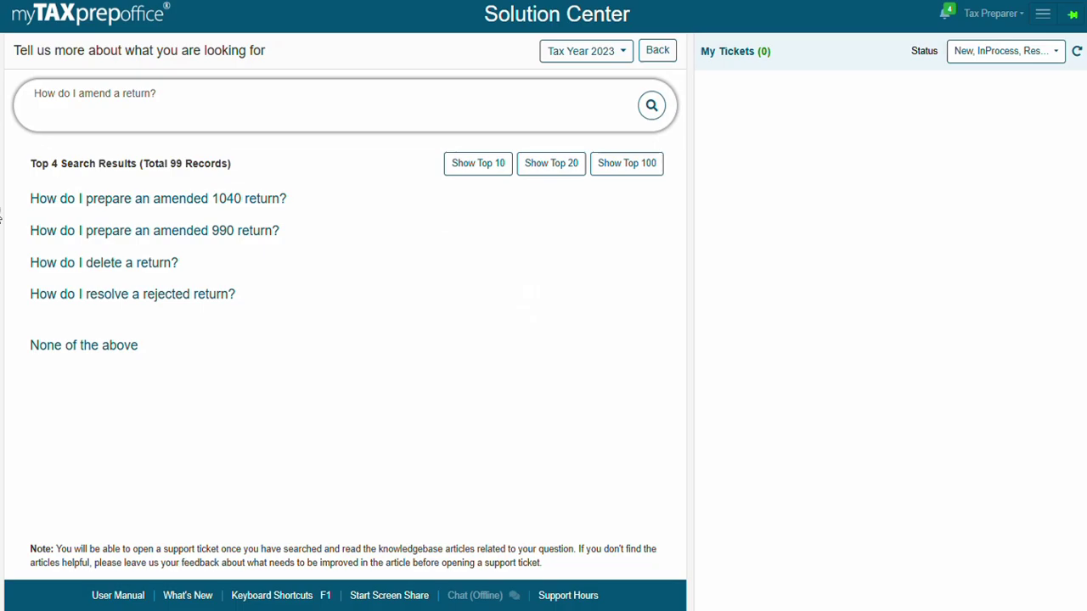
# Read the article on preparing an amended 1040 return through its last steps and go back to the return selection
pyautogui.click(67, 204)
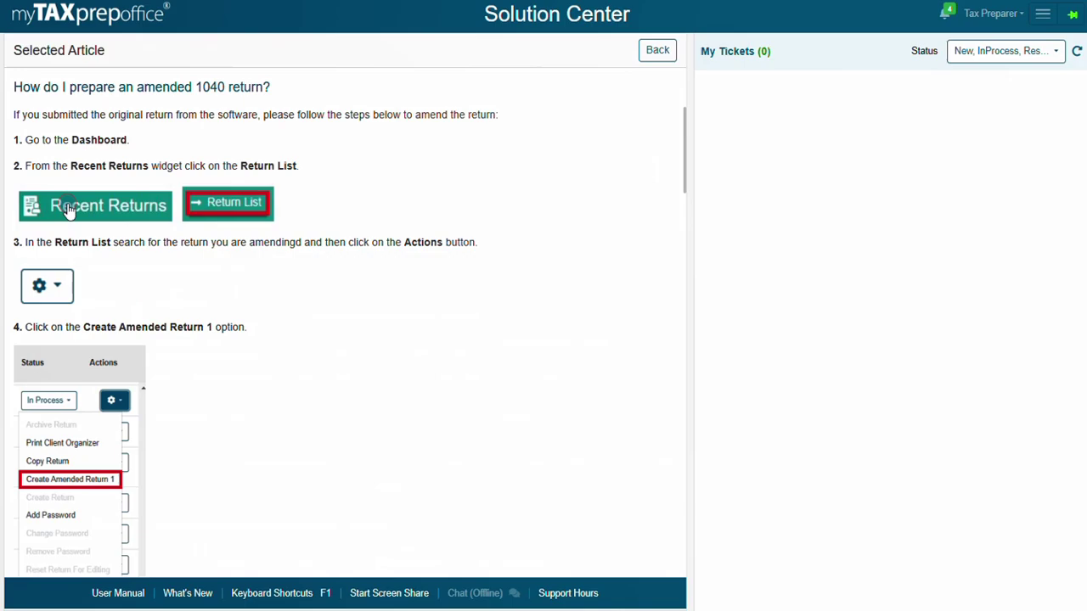
pyautogui.scroll(-8, 70, 209)
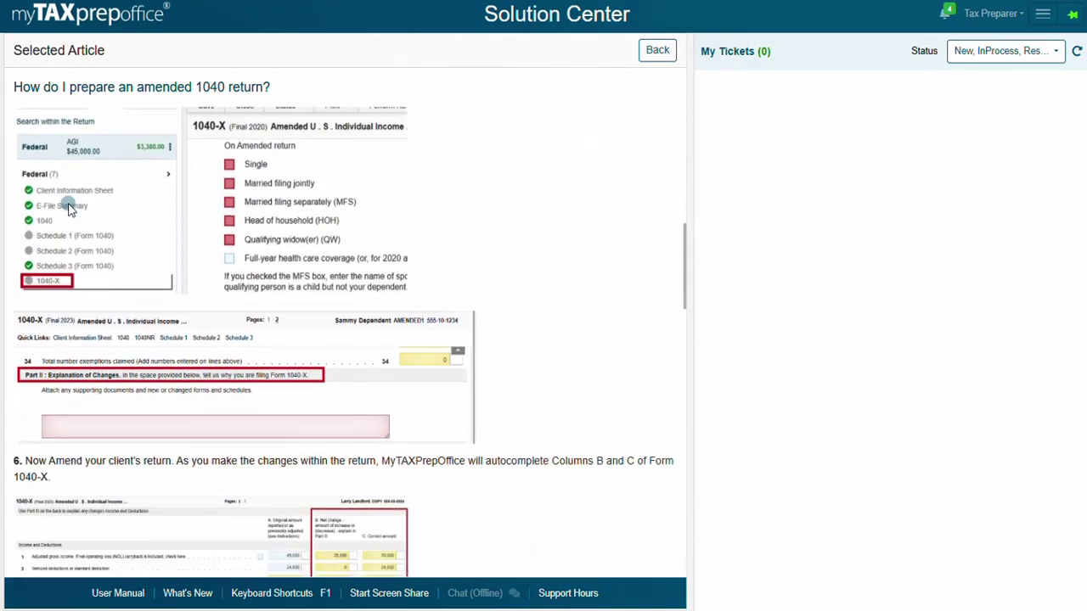
pyautogui.scroll(-10, 69, 210)
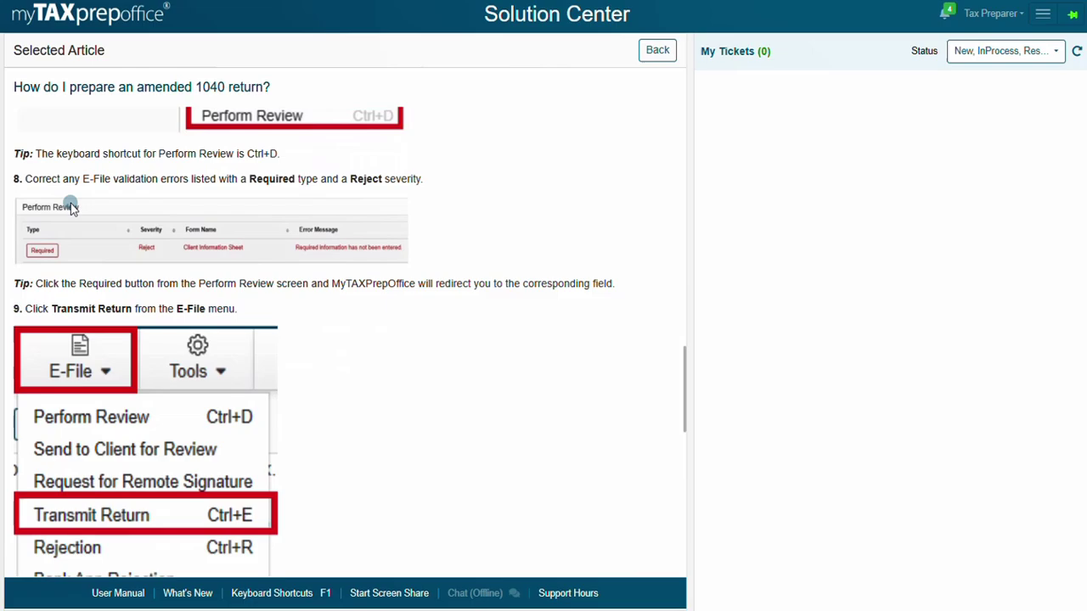
pyautogui.scroll(-8, 71, 209)
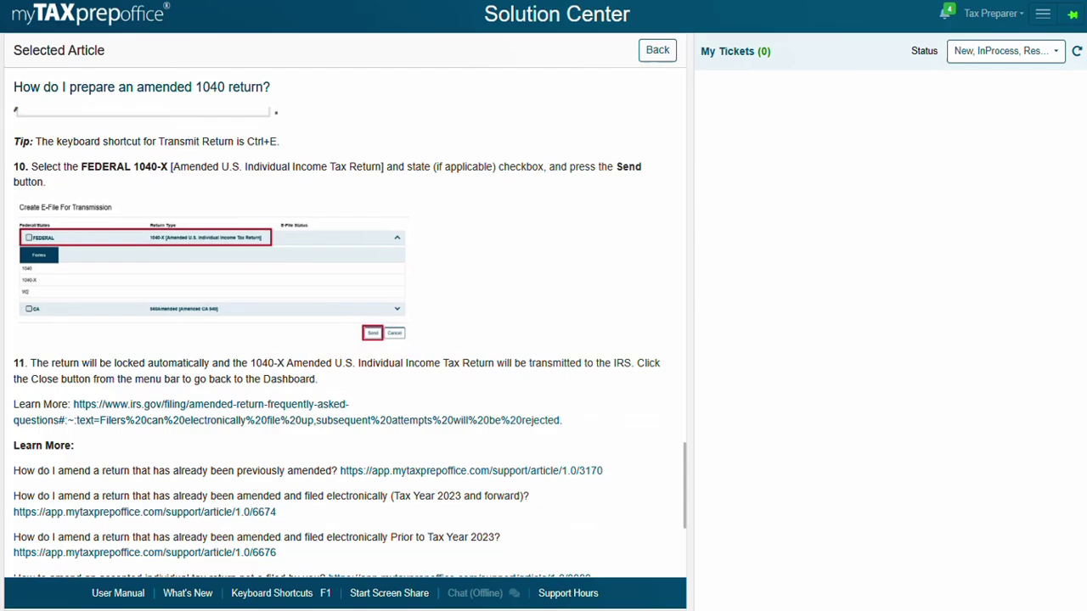
pyautogui.click(655, 51)
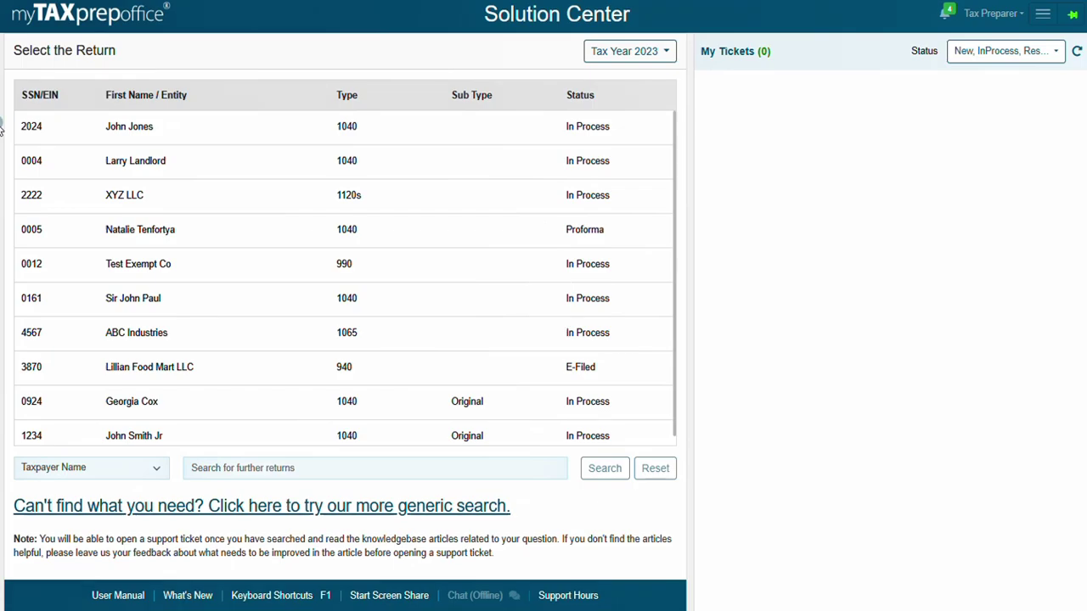
# Look up articles for the Perform Review reject code F8962_063 on the first 1040 return in the list
pyautogui.click(126, 126)
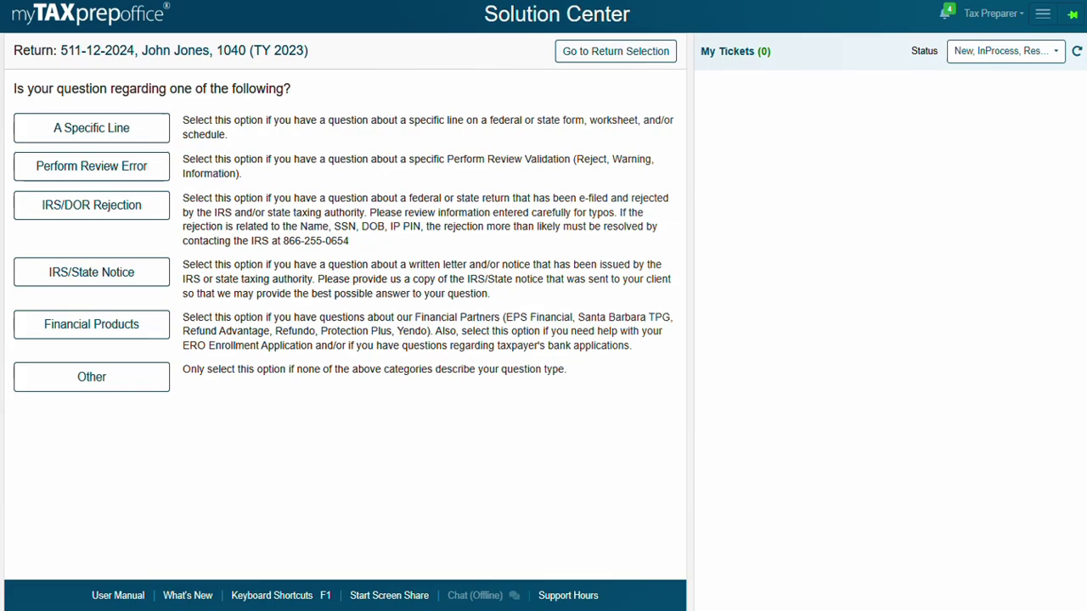
pyautogui.click(39, 173)
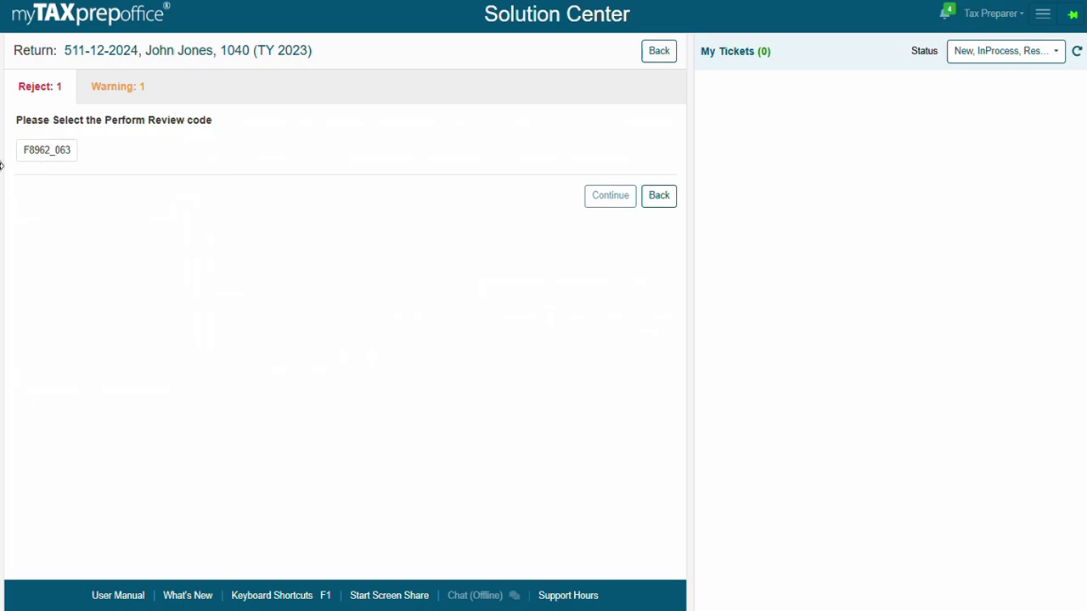
pyautogui.click(41, 153)
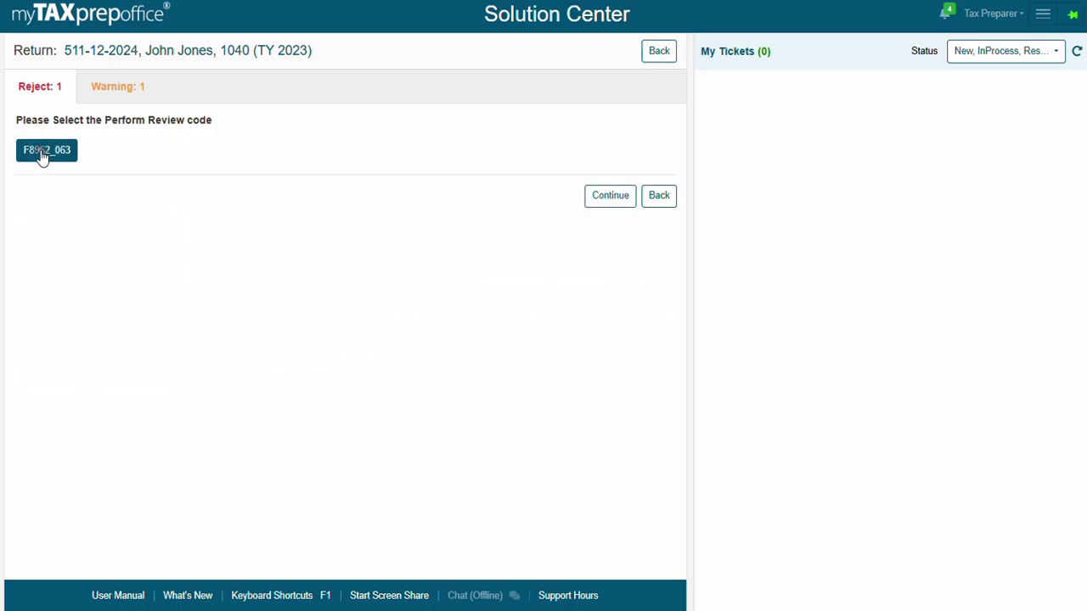
pyautogui.click(596, 197)
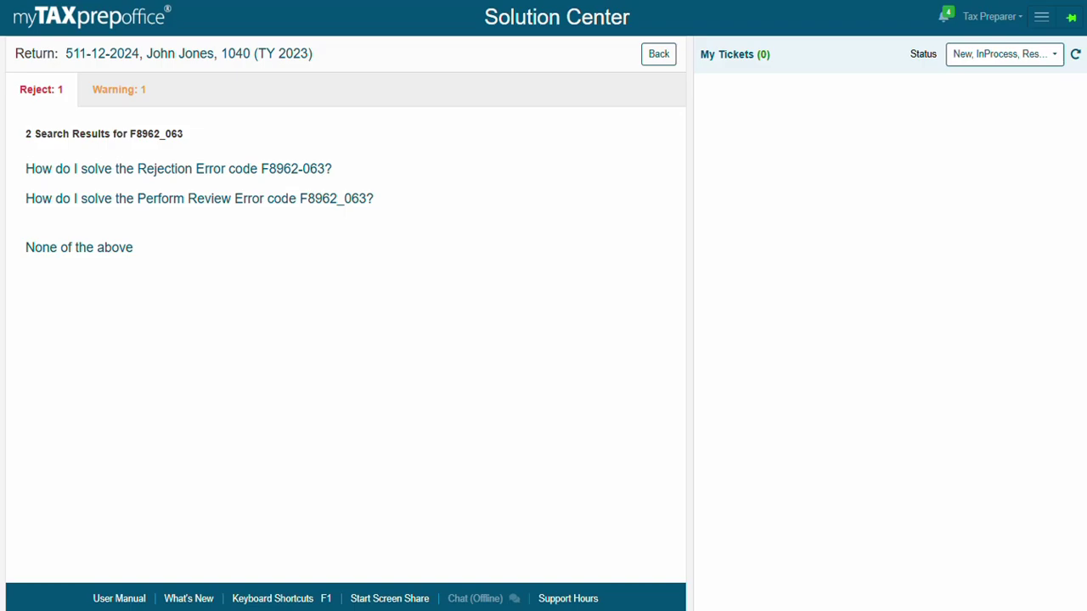
# Dismiss the suggested error code articles as not matching and search for "Additional assistance" instead
pyautogui.click(49, 257)
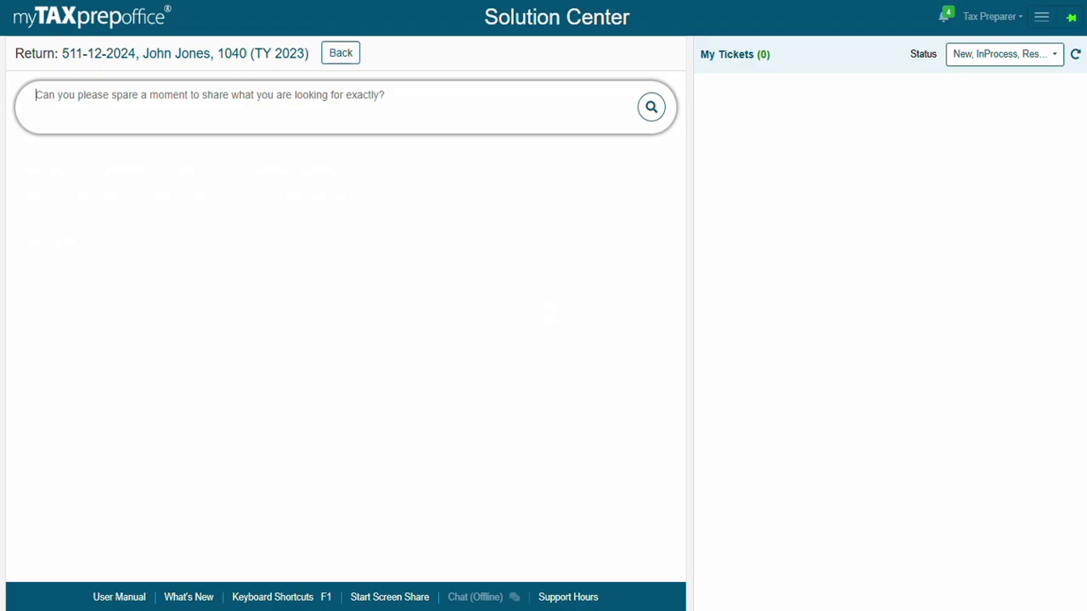
pyautogui.write('Additional assis')
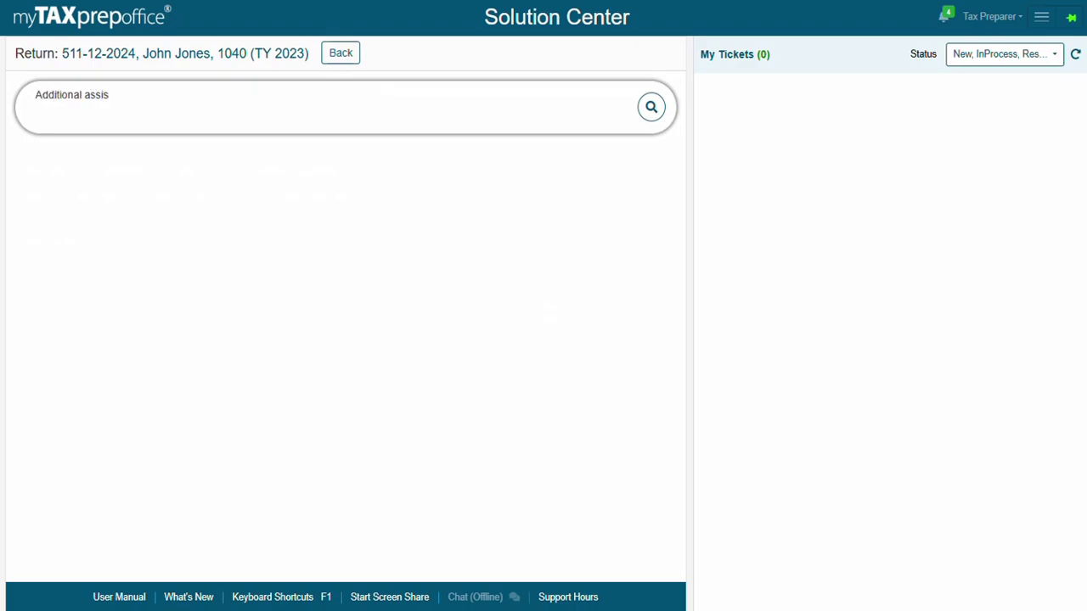
pyautogui.write('tance')
pyautogui.click(652, 109)
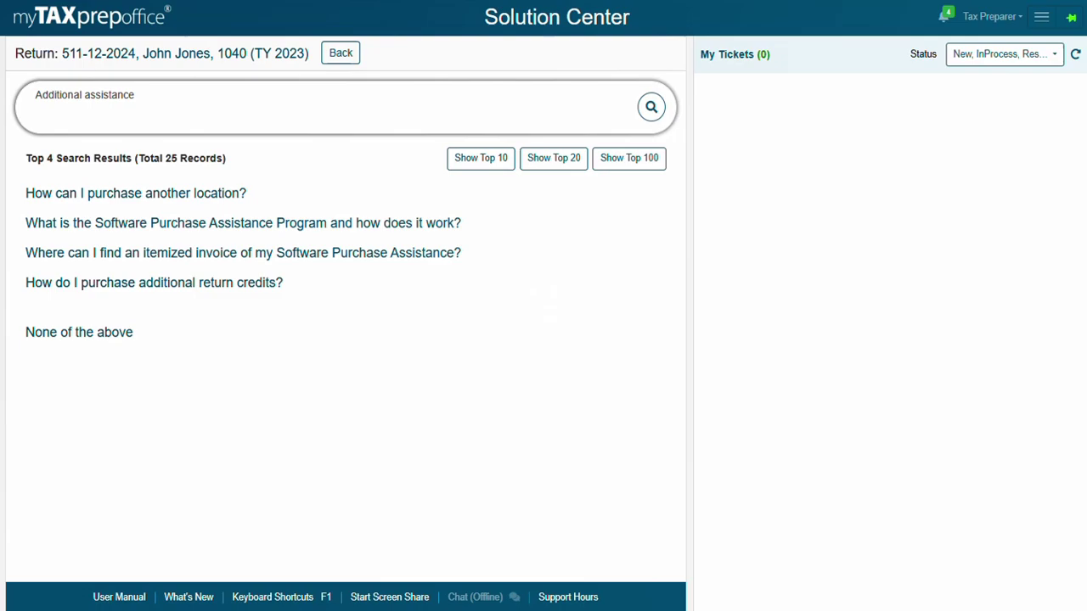
# Mark none of the results as helpful, submit the feedback "Please review the Form 8962 line 9", and add the question to the ticket list
pyautogui.click(53, 334)
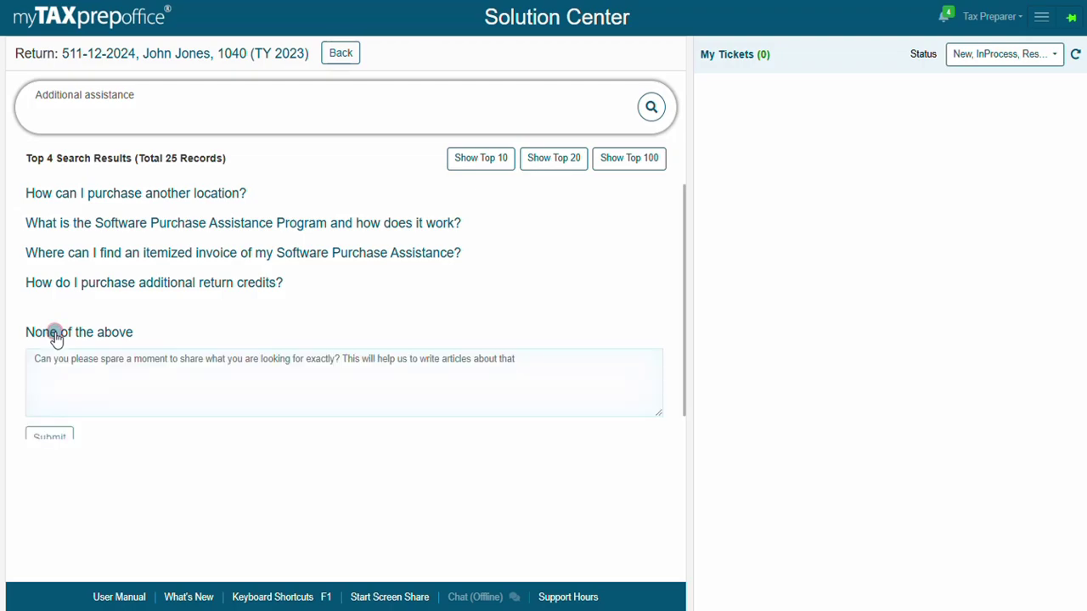
pyautogui.click(61, 359)
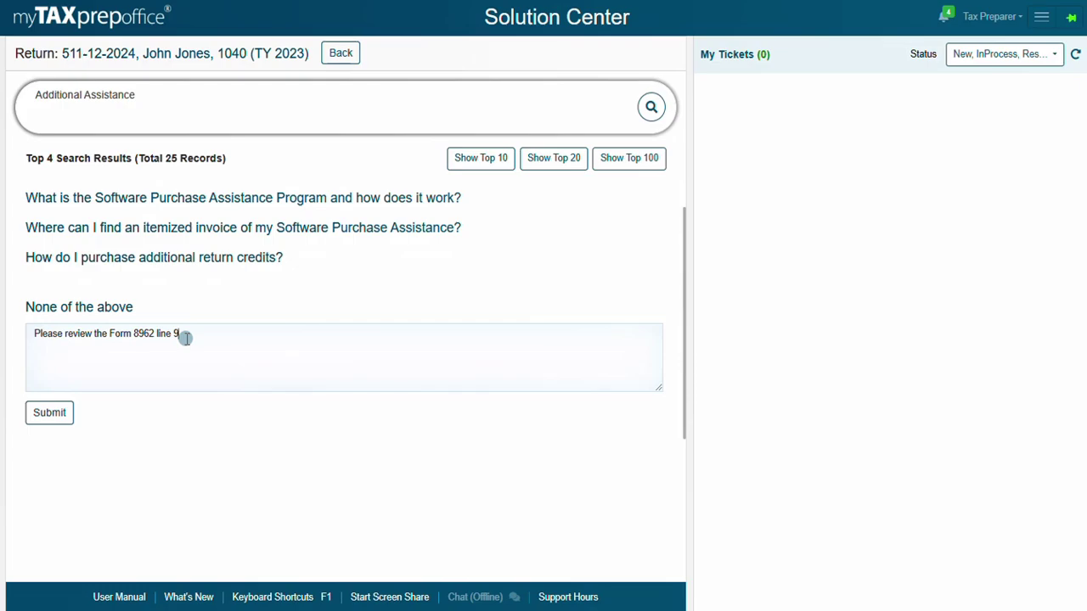
pyautogui.click(37, 415)
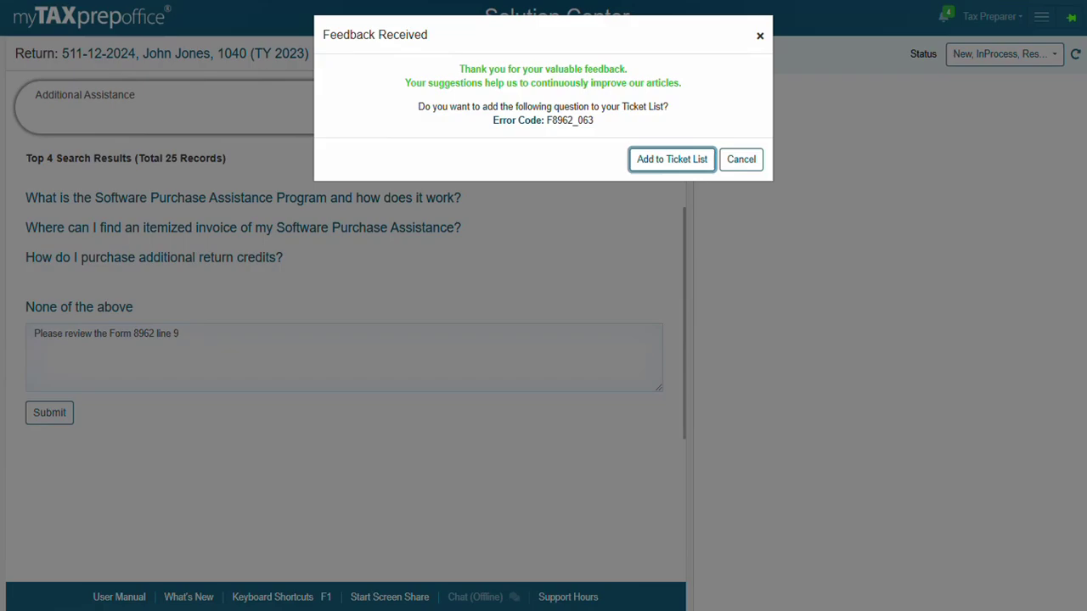
pyautogui.click(676, 160)
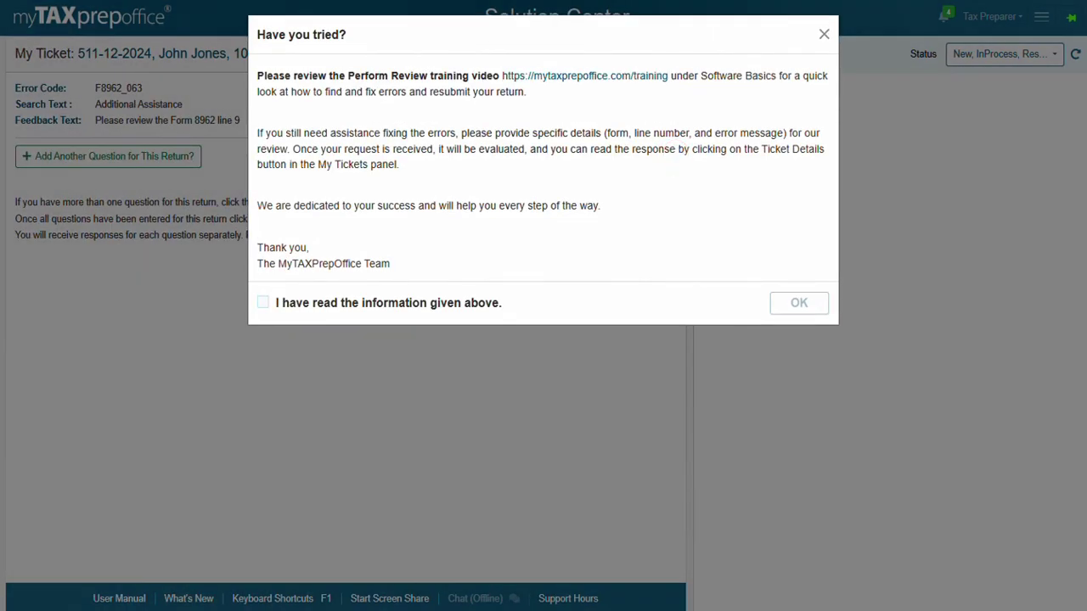
# Acknowledge having read the Perform Review training information and close the notice
pyautogui.click(263, 303)
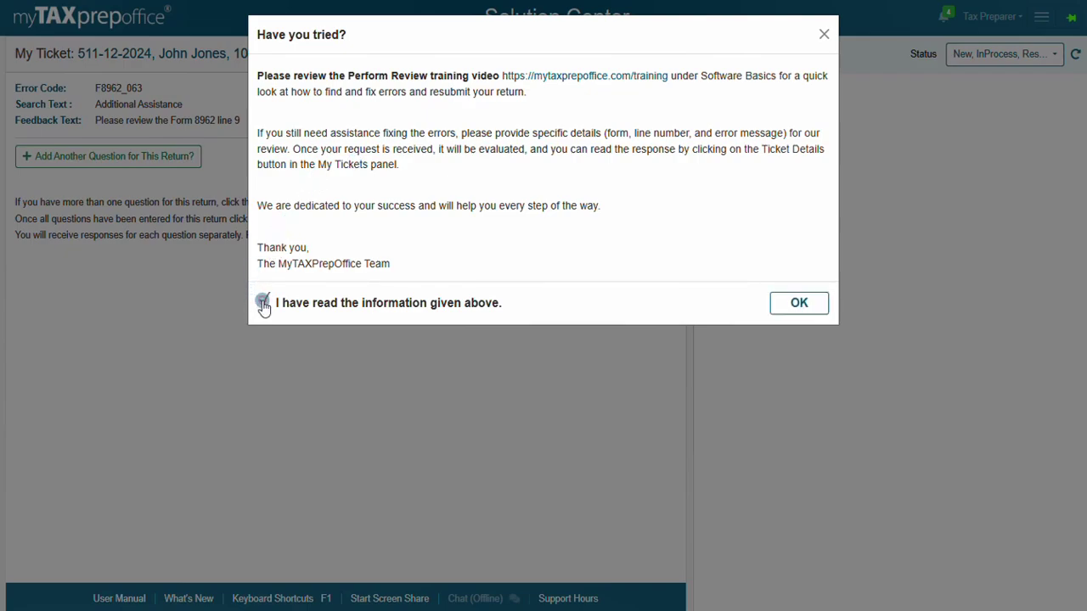
pyautogui.click(788, 313)
pyautogui.click(788, 312)
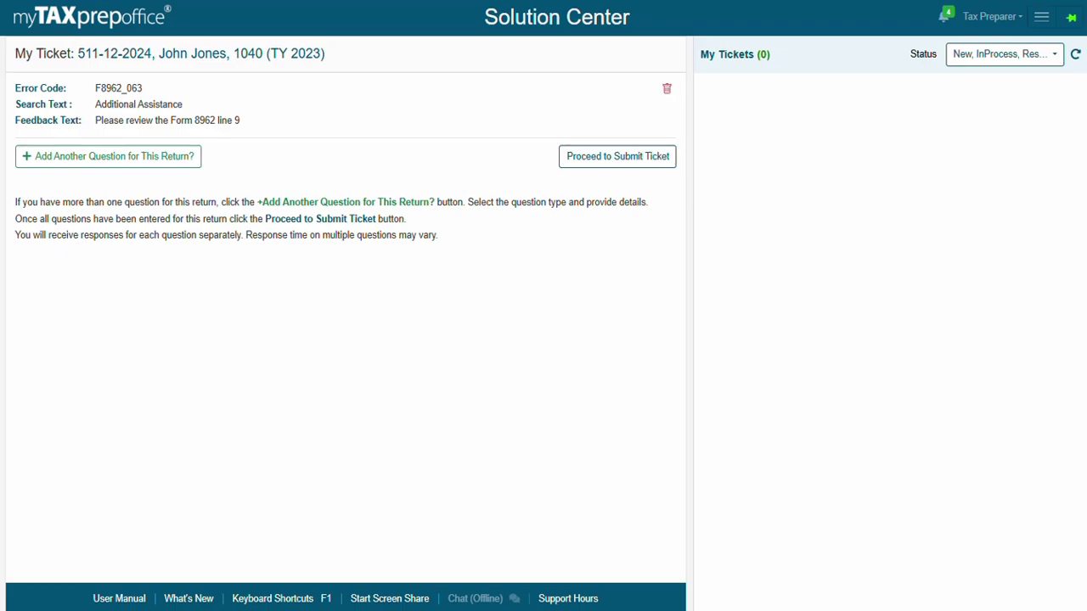
# Proceed with the ticket, authorize a support representative to review the return, and submit the Perform Review ticket
pyautogui.click(618, 187)
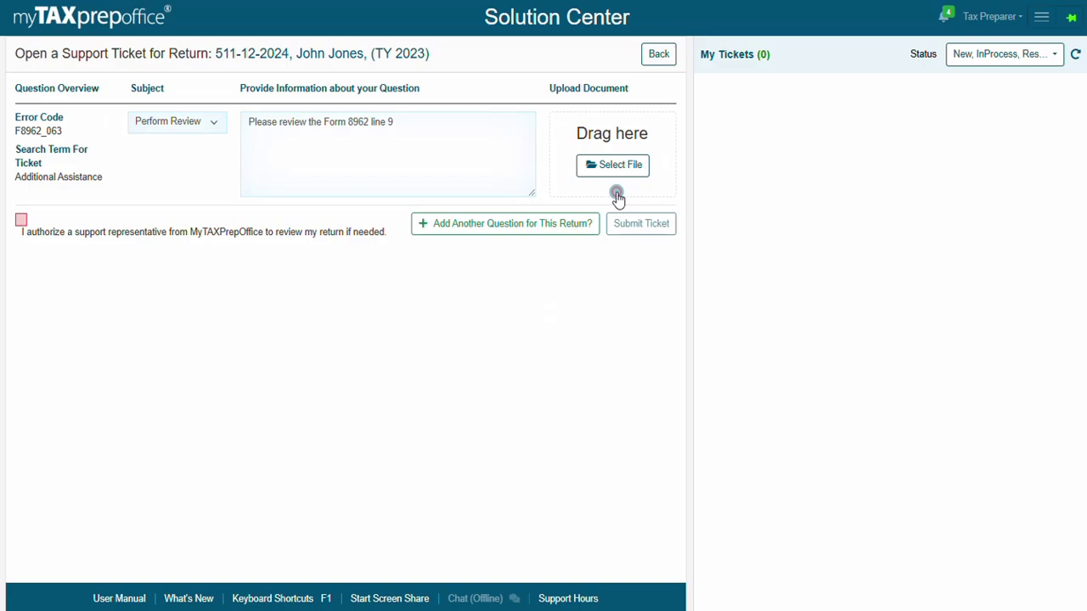
pyautogui.click(479, 151)
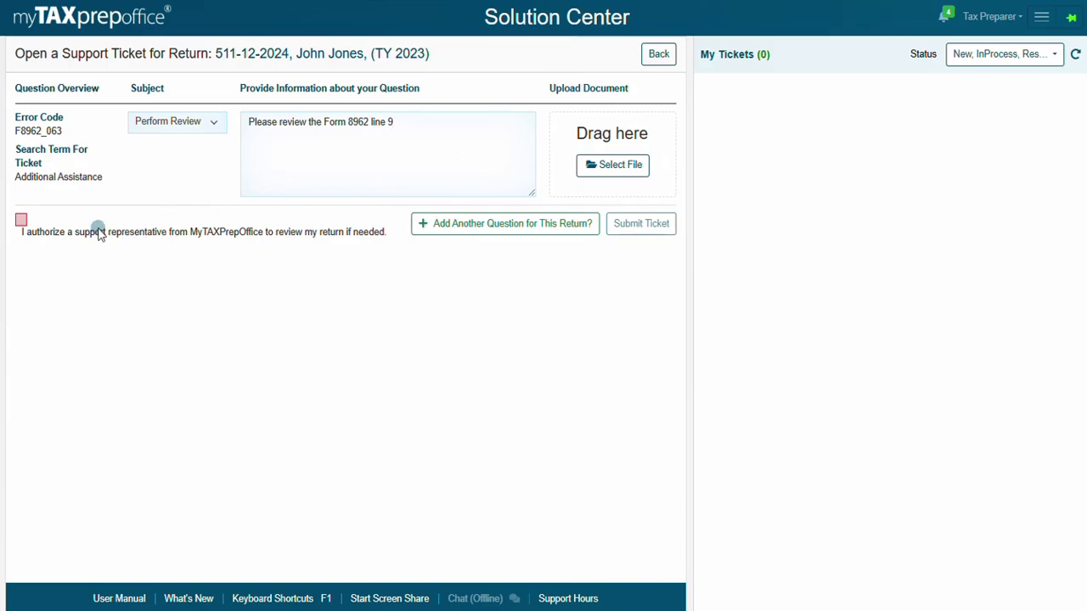
pyautogui.click(22, 223)
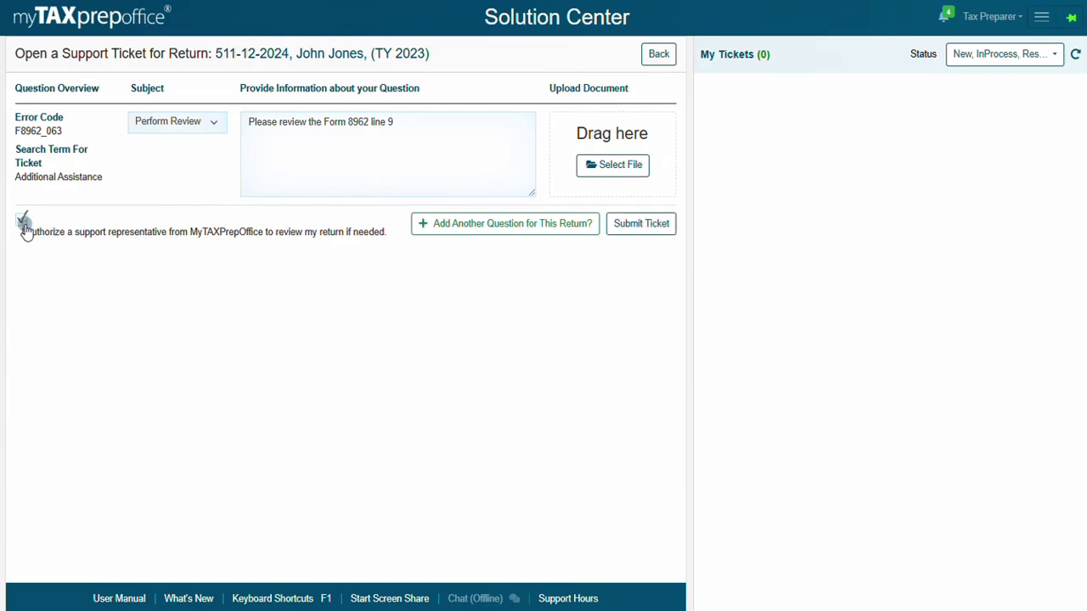
pyautogui.click(643, 225)
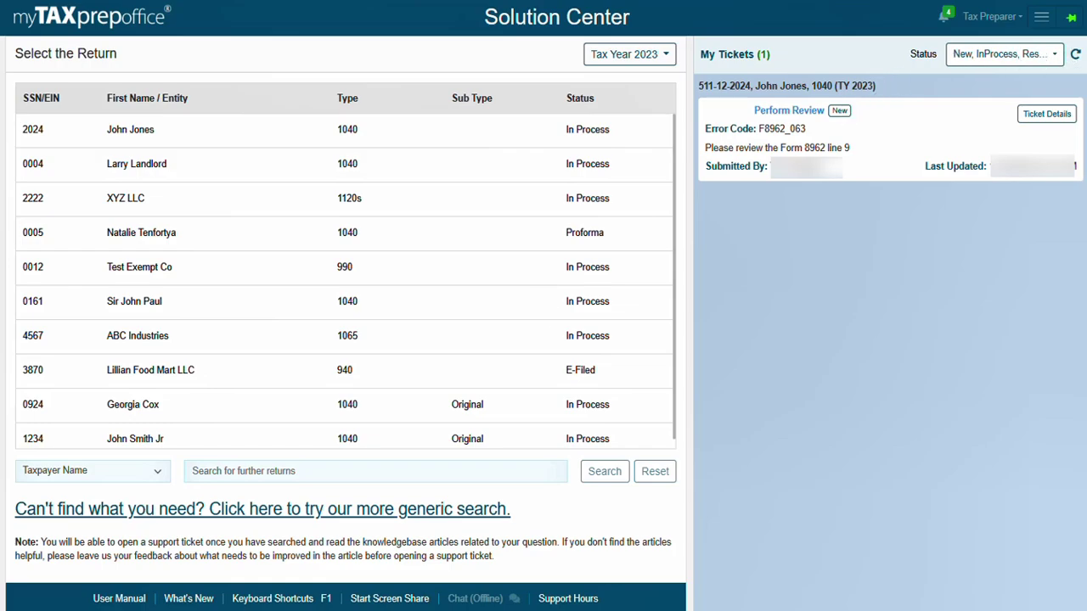
# View the details of the submitted Perform Review ticket and return to the dashboard
pyautogui.click(1050, 115)
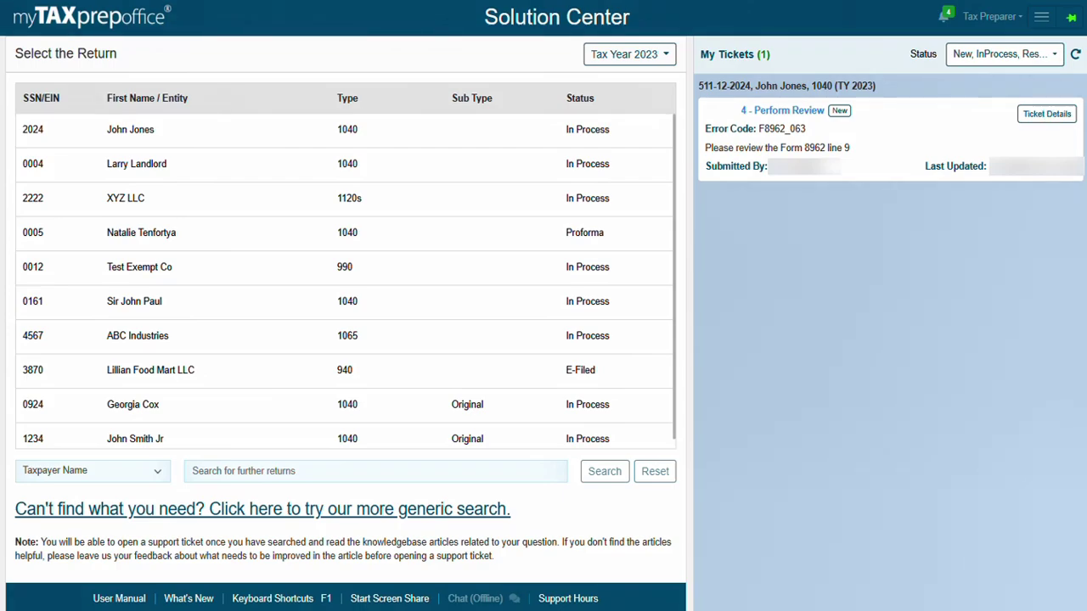
pyautogui.click(1071, 25)
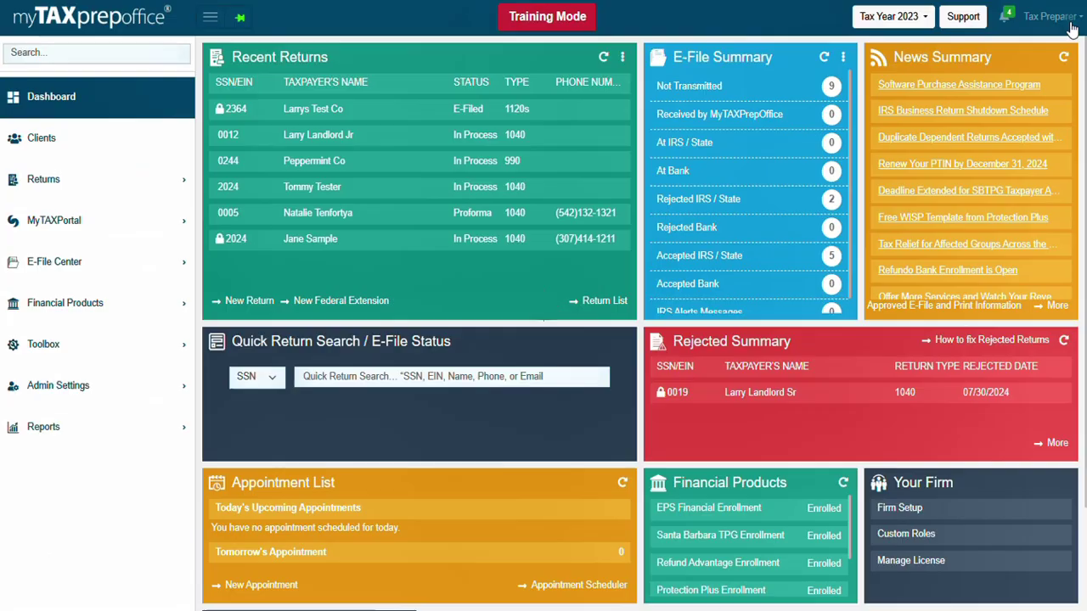